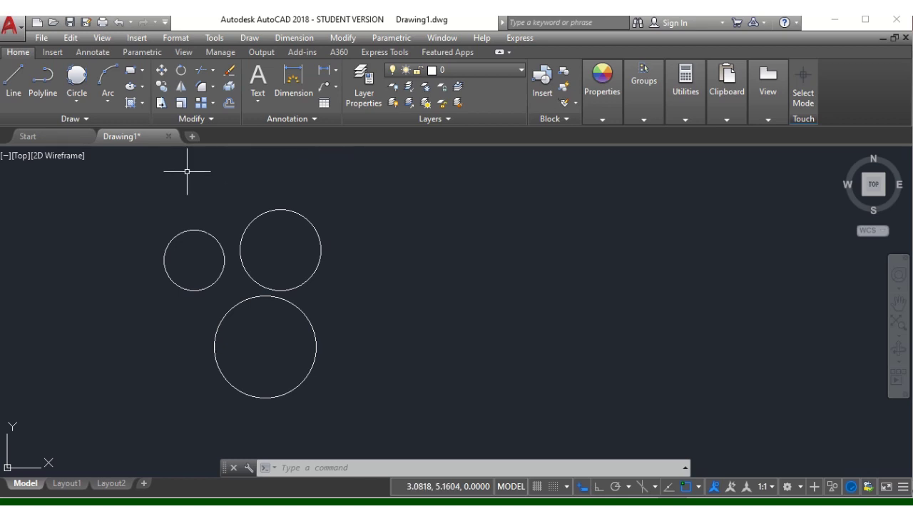
# Draw a Tan, Tan, Tan circle touching the upper-left, upper-right and lower circles.
pyautogui.click(76, 100)
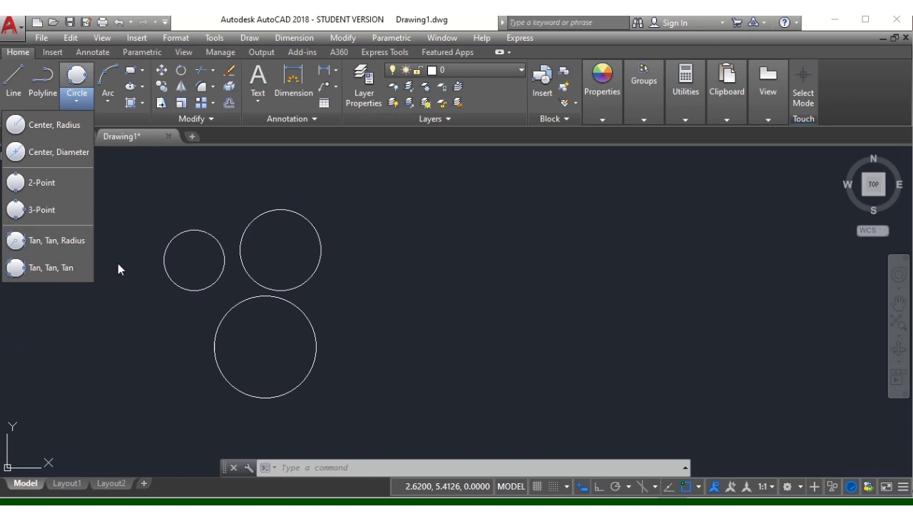
pyautogui.click(84, 277)
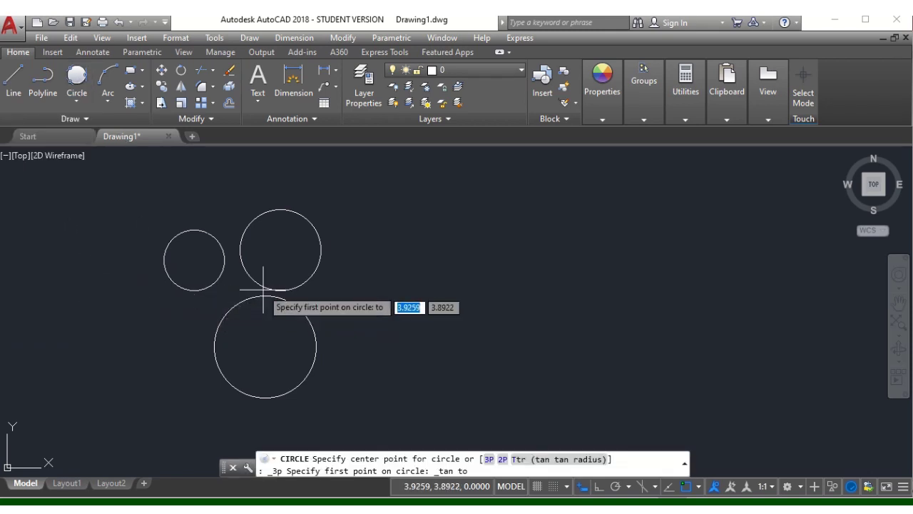
pyautogui.click(217, 279)
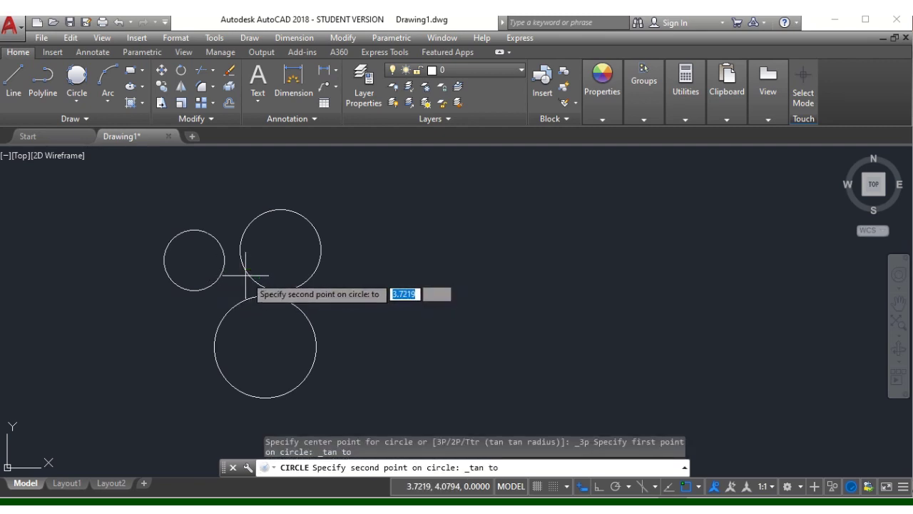
pyautogui.click(247, 276)
pyautogui.click(244, 298)
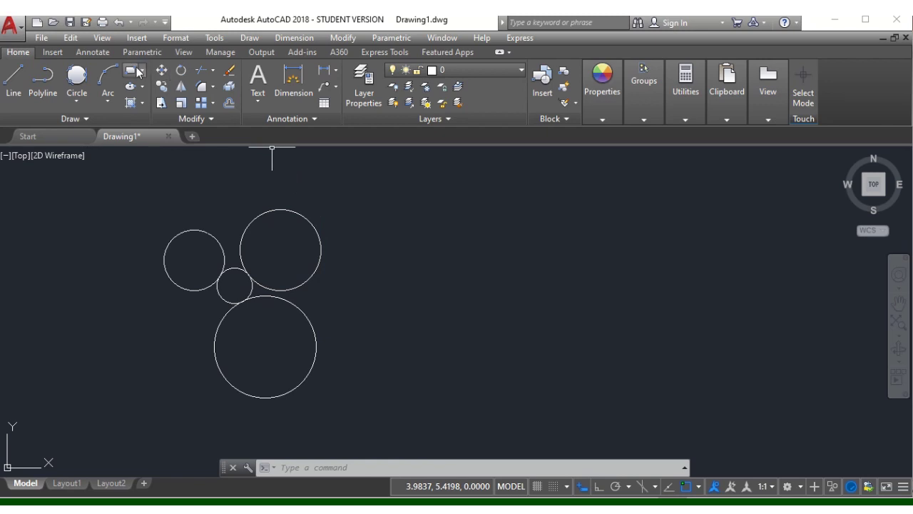
# Draw a wide rectangle right of the circle cluster by picking two opposite corners.
pyautogui.click(137, 71)
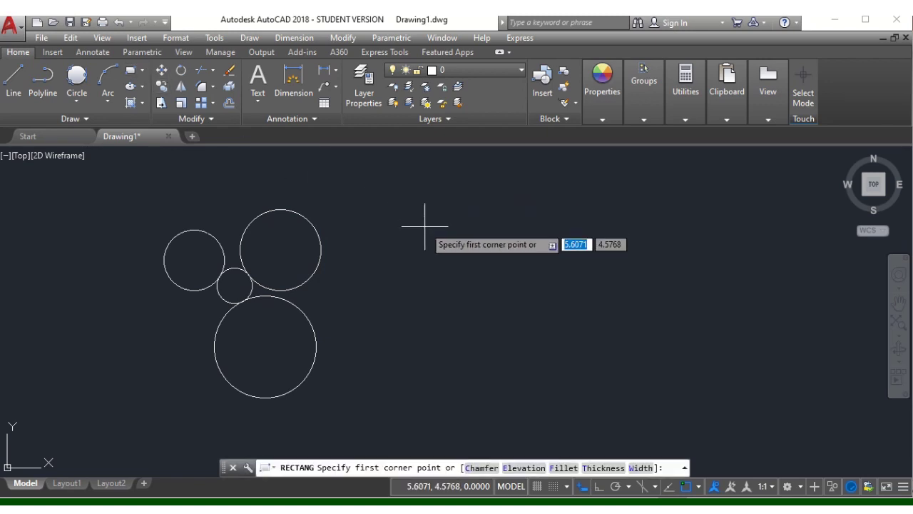
pyautogui.click(474, 241)
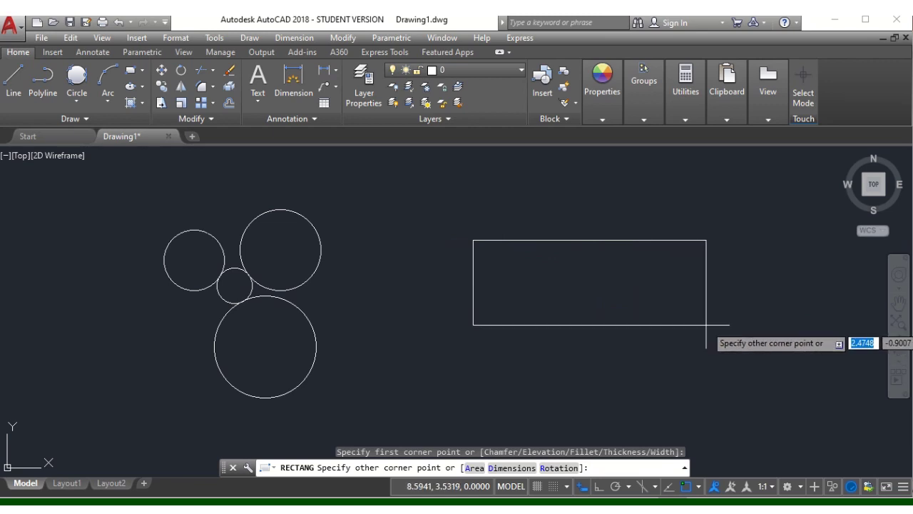
pyautogui.click(706, 324)
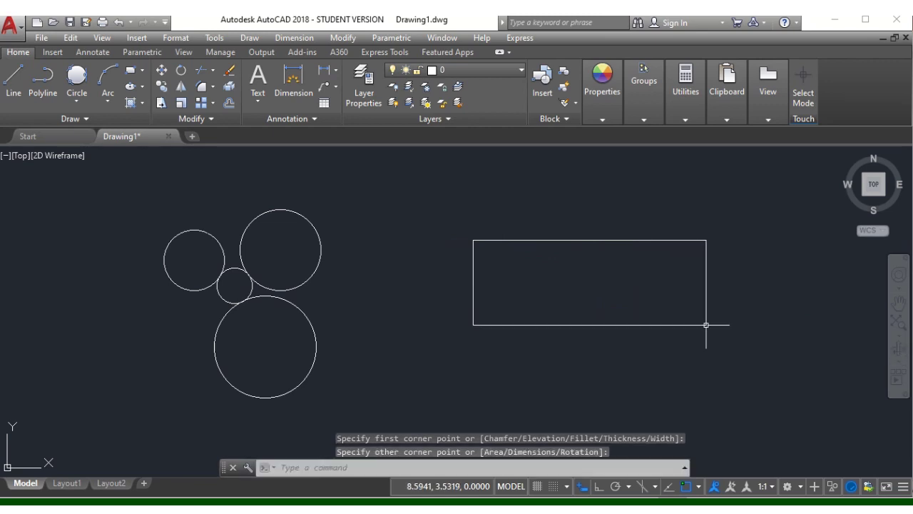
# Draw a Tan, Tan, Tan circle touching the rectangle's top, bottom and right edges.
pyautogui.click(86, 78)
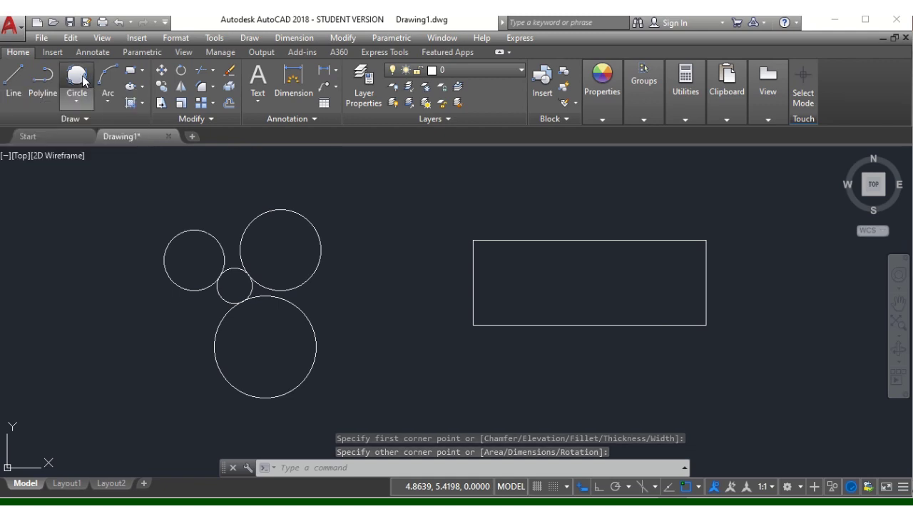
pyautogui.click(664, 239)
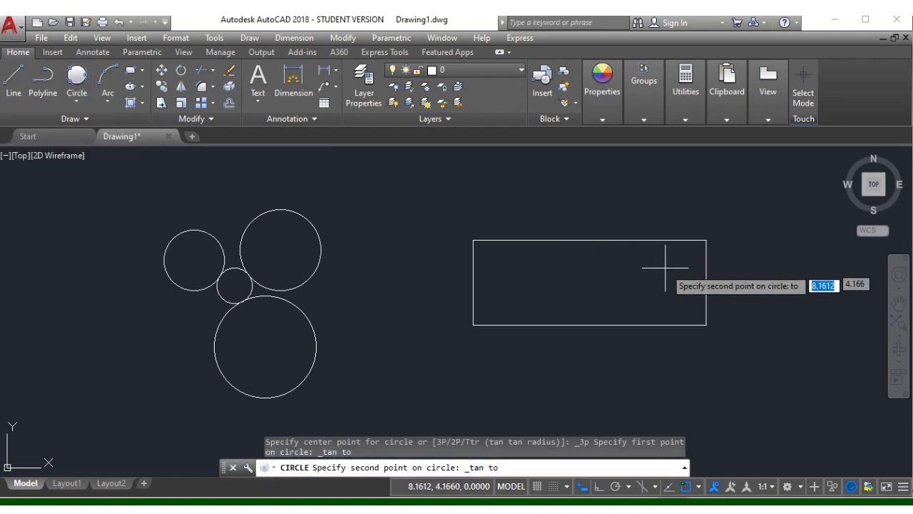
pyautogui.click(664, 325)
pyautogui.click(706, 281)
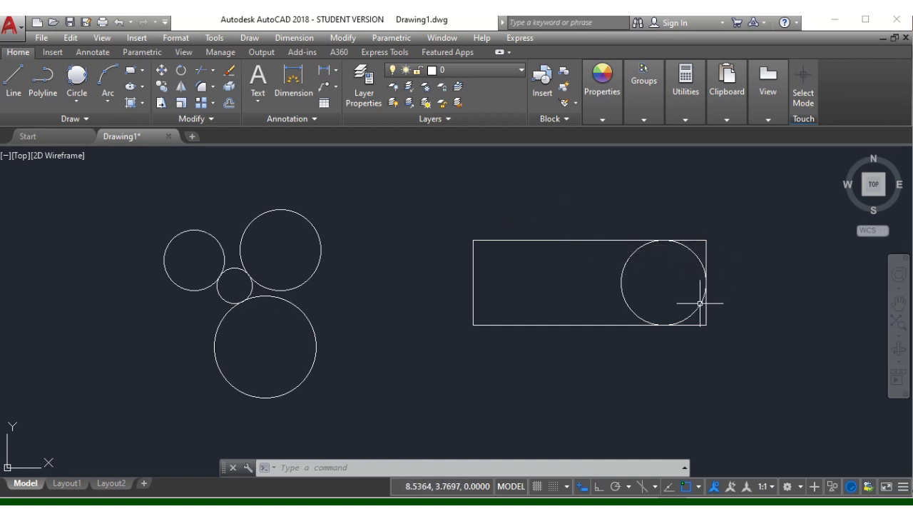
# Trim away the circle's inner arc so the rectangle's right end is rounded.
pyautogui.click(201, 69)
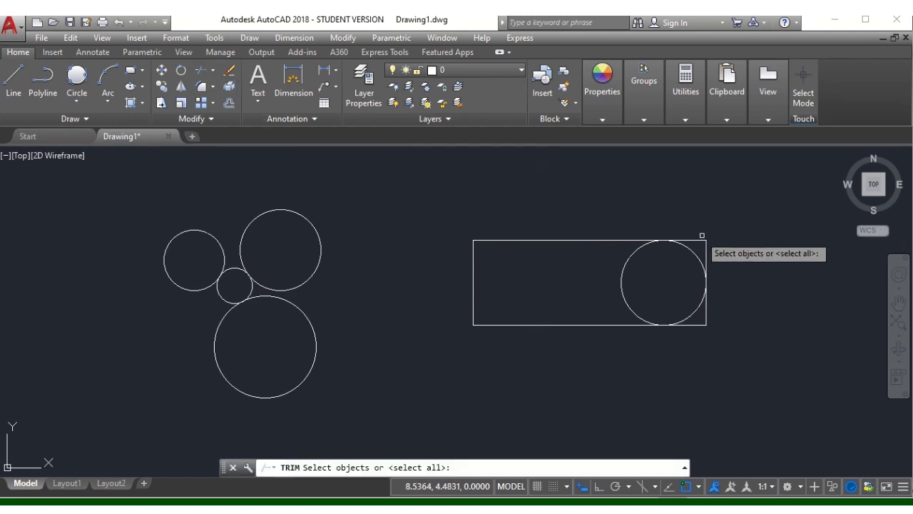
pyautogui.press('Return')
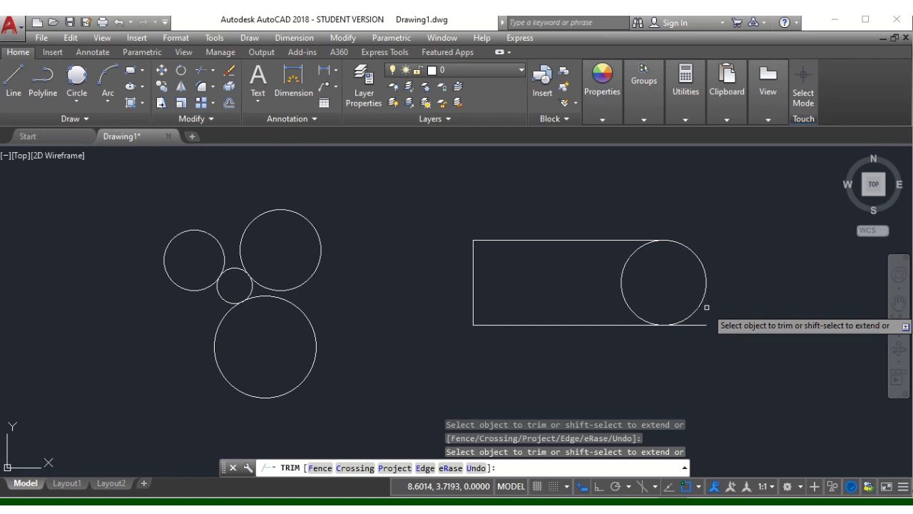
pyautogui.click(621, 290)
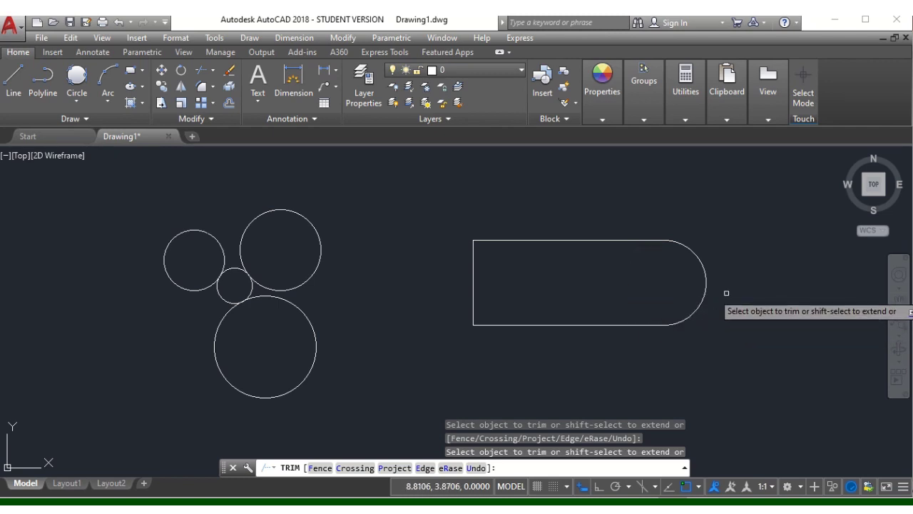
pyautogui.press('Escape')
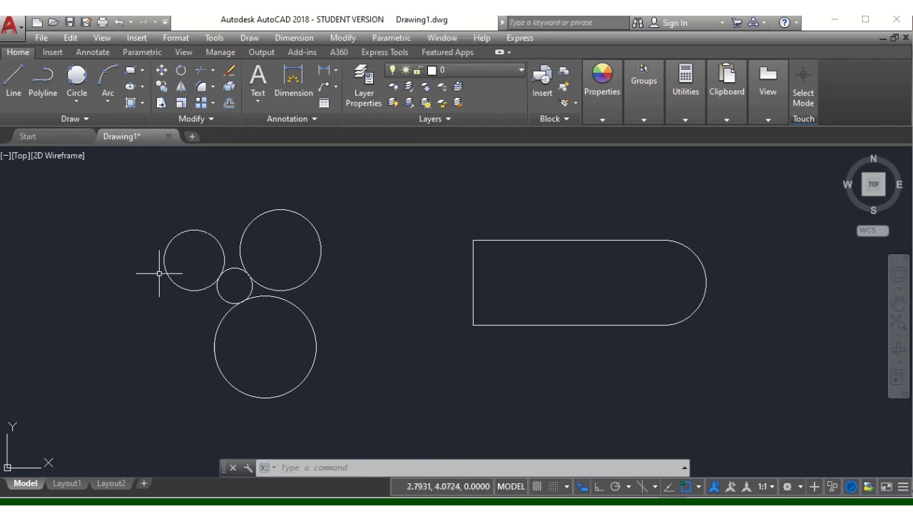
# Draw a line tangent to the tops of the upper-left and upper-right circles.
pyautogui.click(14, 82)
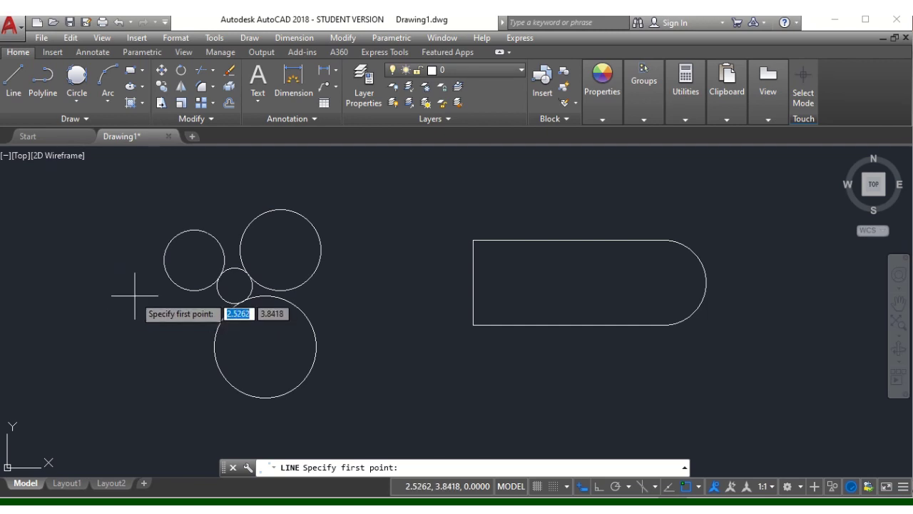
pyautogui.keyDown('shift'); pyautogui.rightClick(134, 294); pyautogui.keyUp('shift')
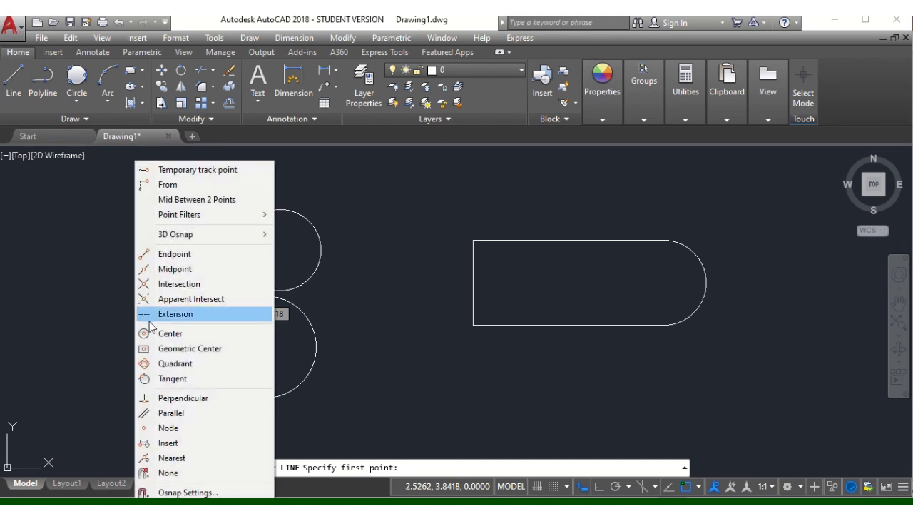
pyautogui.click(211, 388)
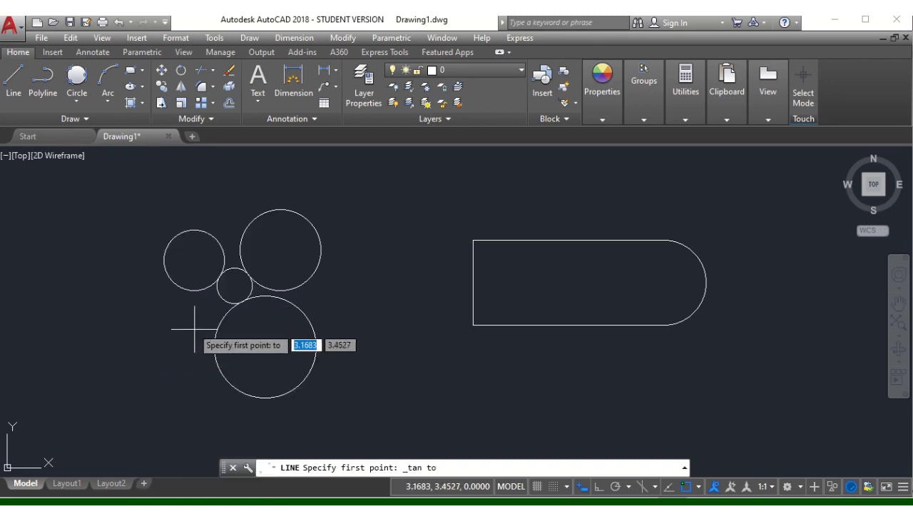
pyautogui.click(173, 234)
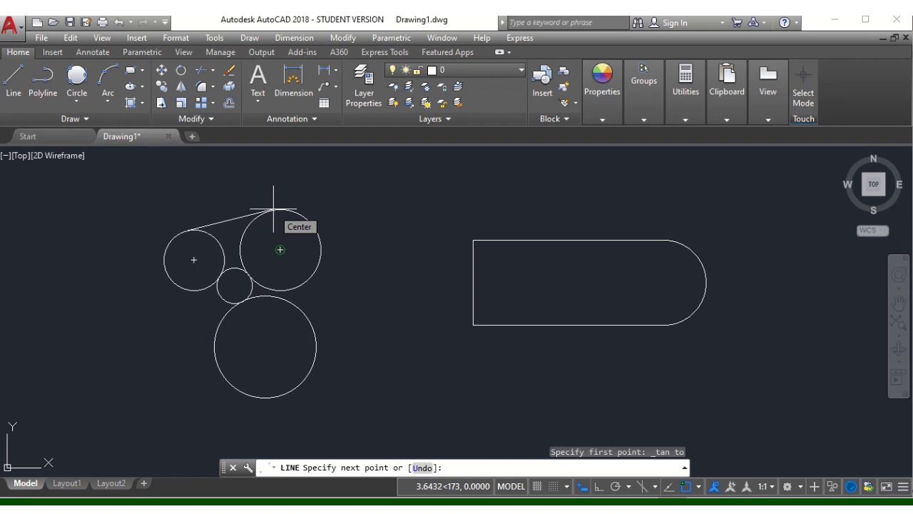
pyautogui.keyDown('shift'); pyautogui.rightClick(273, 211); pyautogui.keyUp('shift')
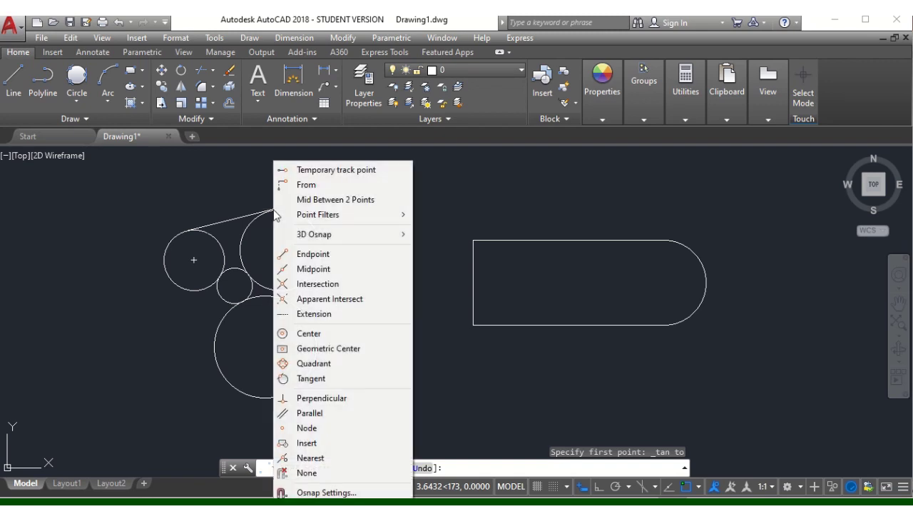
pyautogui.click(302, 386)
pyautogui.click(270, 211)
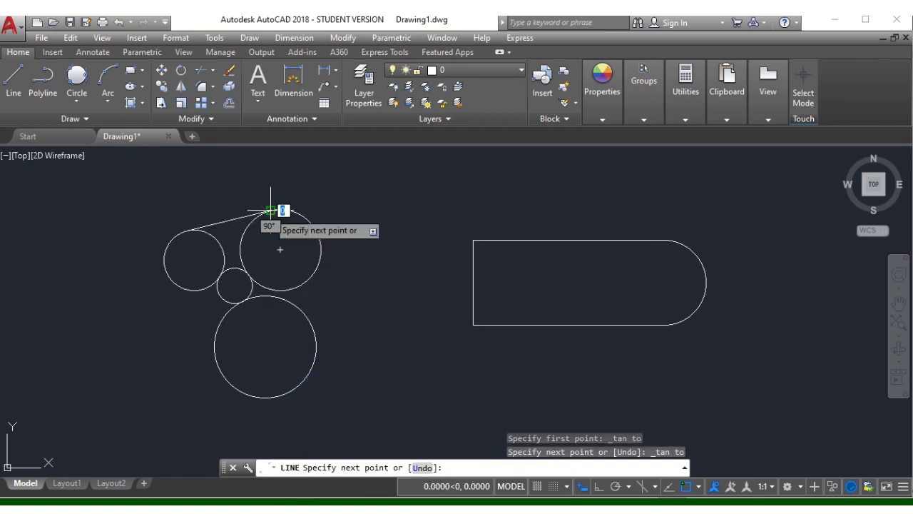
pyautogui.press('Escape')
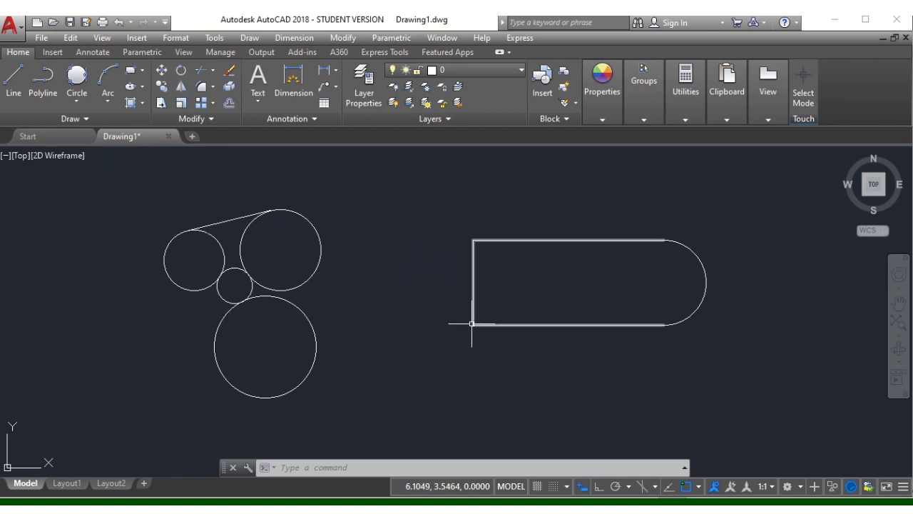
# Draw a Center, Radius circle at the left edge midpoint reaching the top and bottom edges.
pyautogui.click(77, 100)
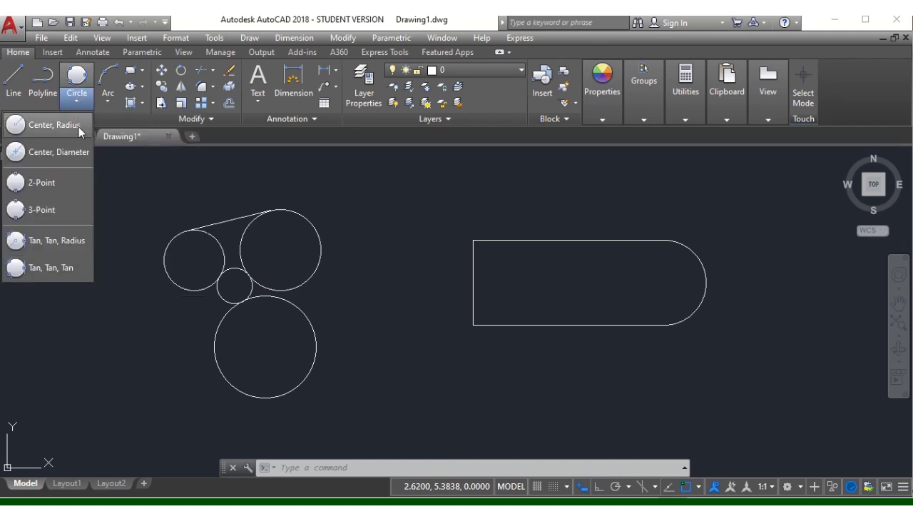
pyautogui.click(78, 126)
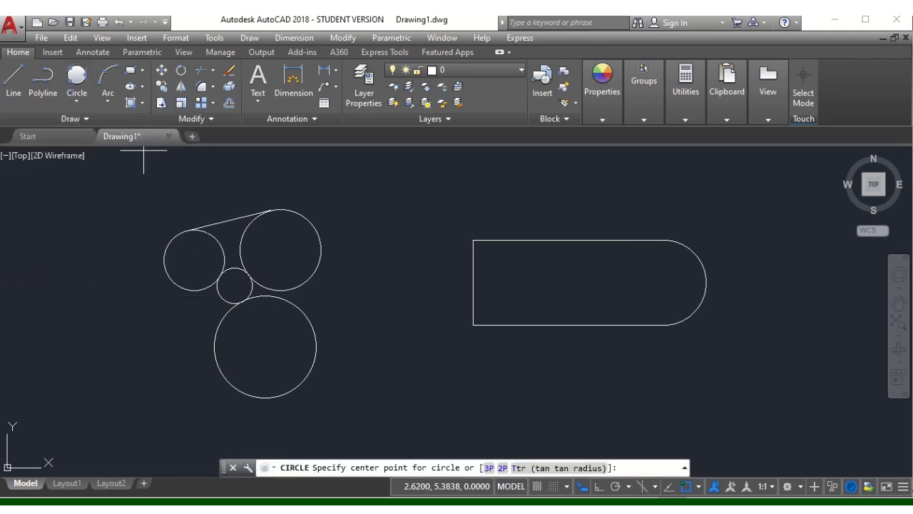
pyautogui.click(473, 282)
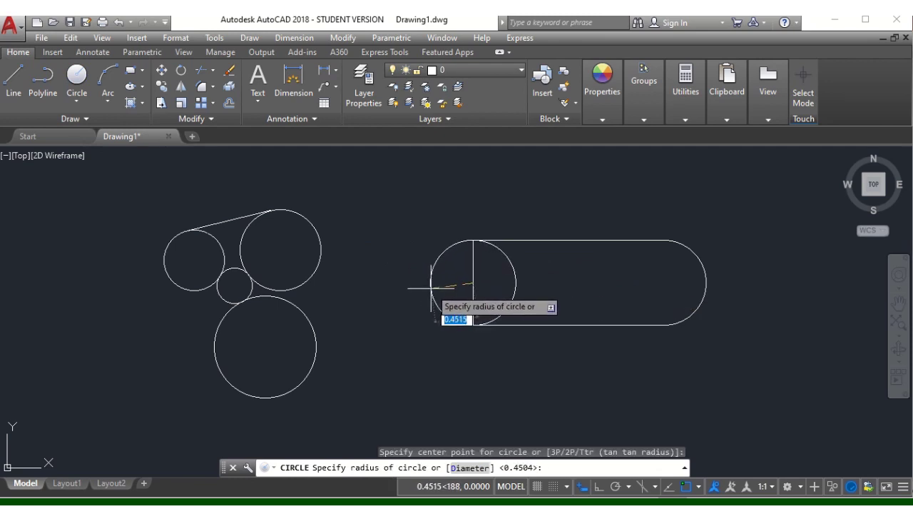
pyautogui.click(431, 288)
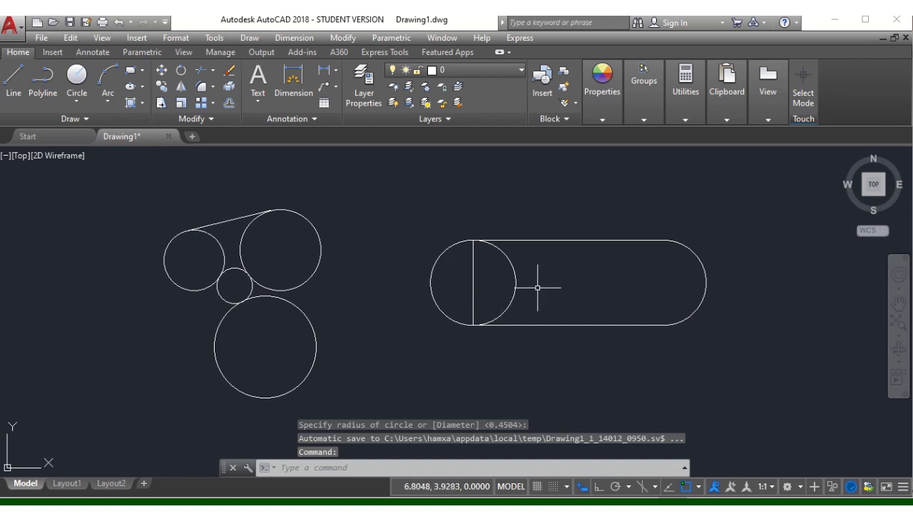
# Trim the new circle's inner arc and the leftover left edge to round the slot's left end.
pyautogui.click(200, 72)
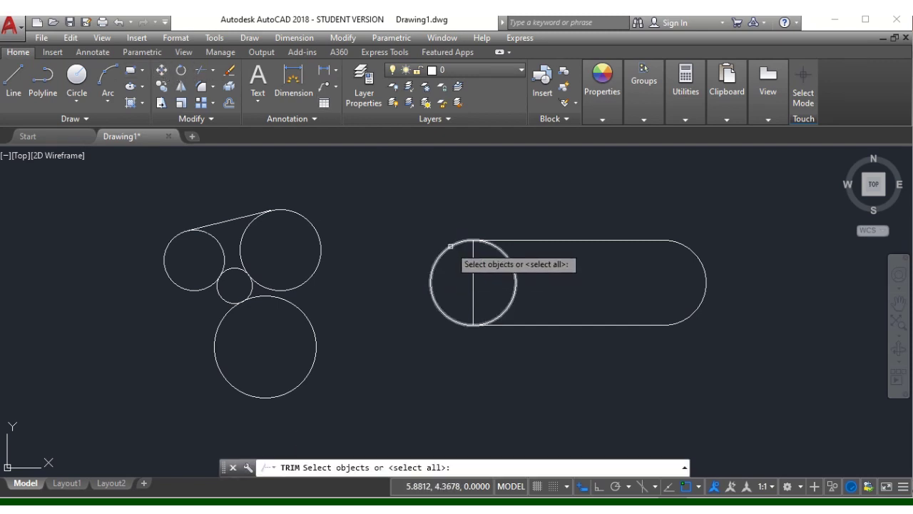
pyautogui.press('Return')
pyautogui.click(510, 264)
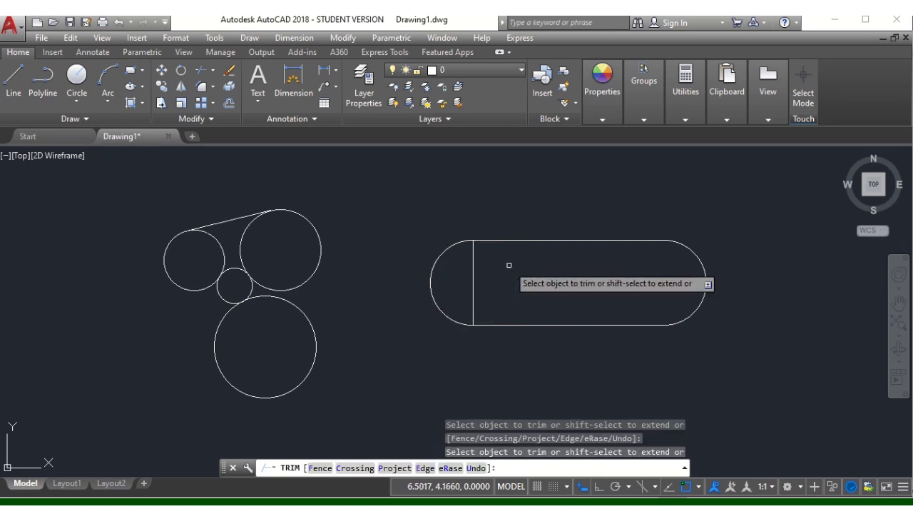
pyautogui.click(472, 276)
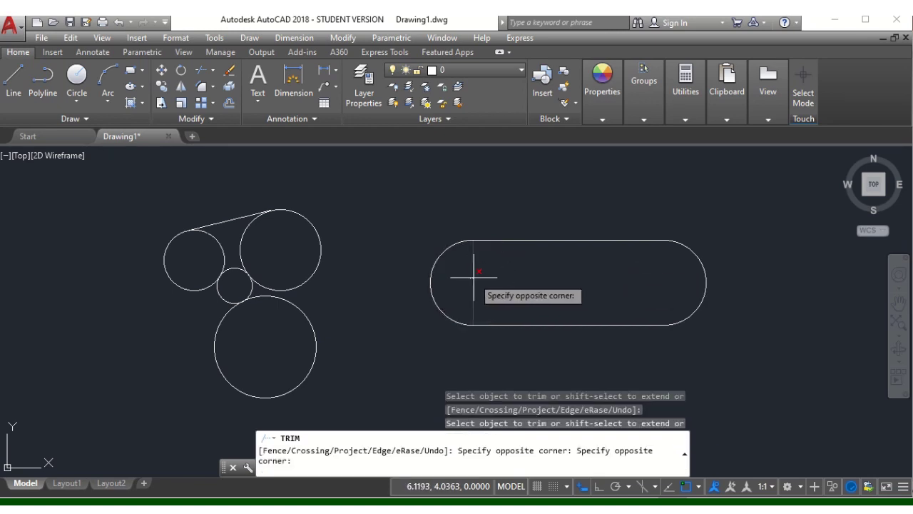
pyautogui.click(474, 277)
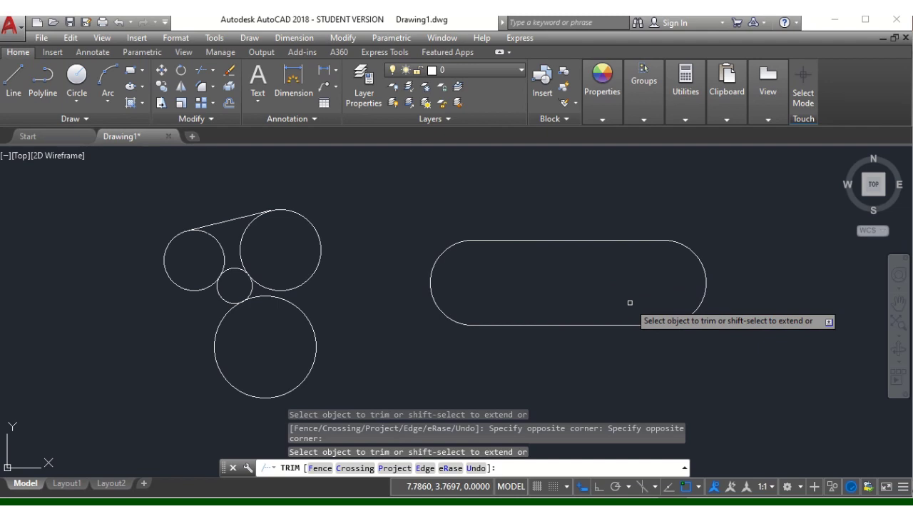